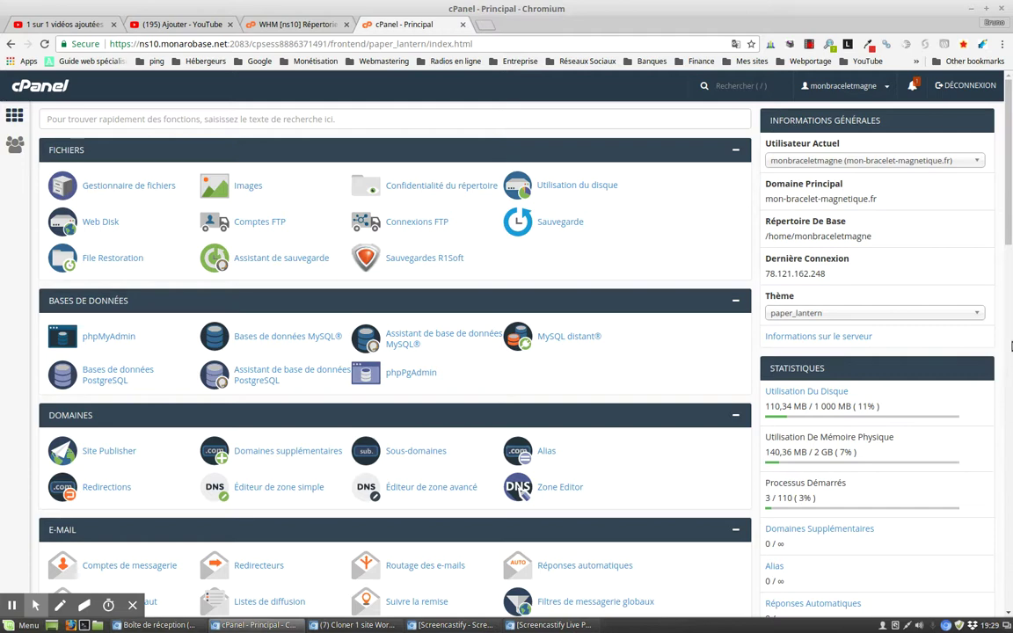
Open Softaculous Apps Installer from the cPanel software section and start a new WordPress installation
click(1009, 120)
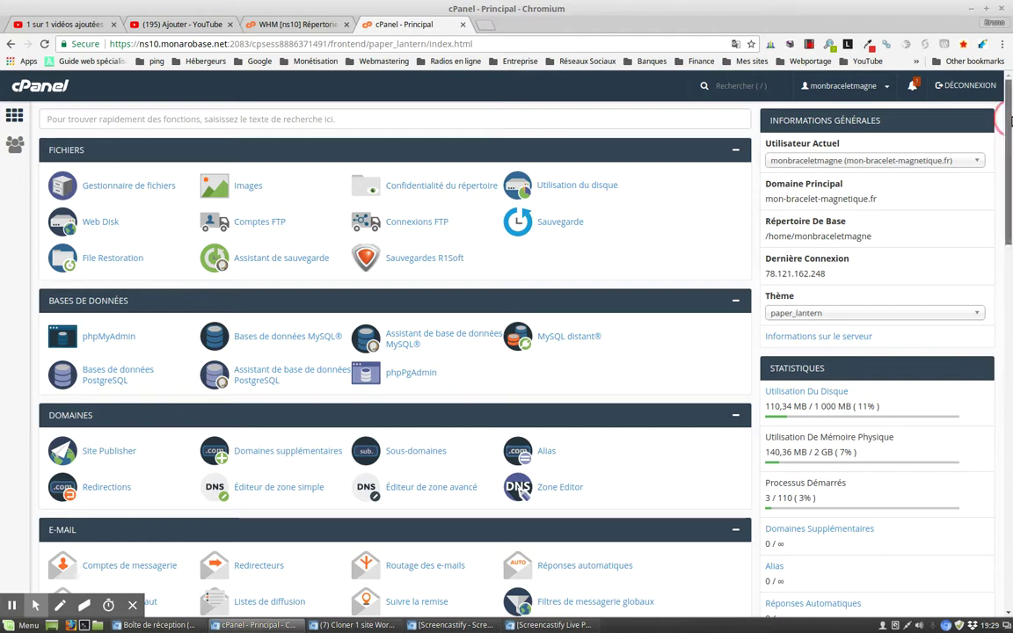
drag(1009, 121, 1009, 391)
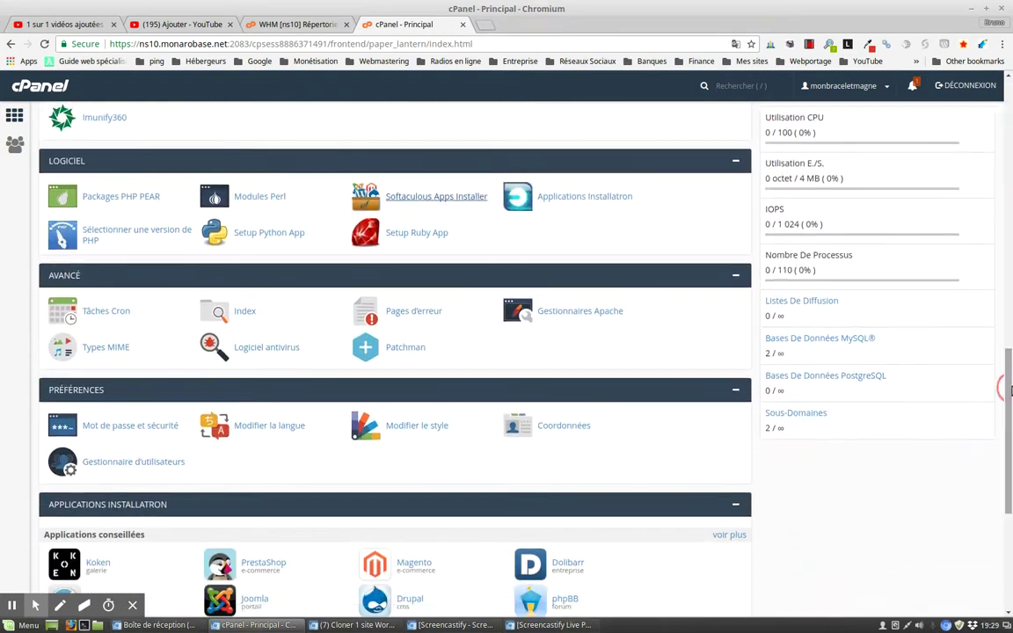
click(418, 199)
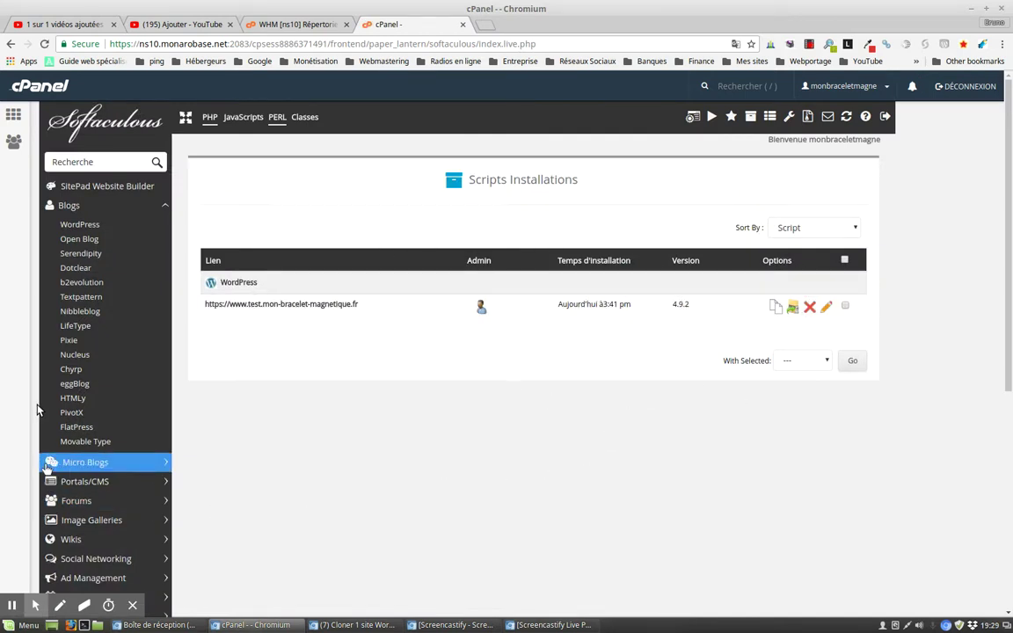
click(80, 226)
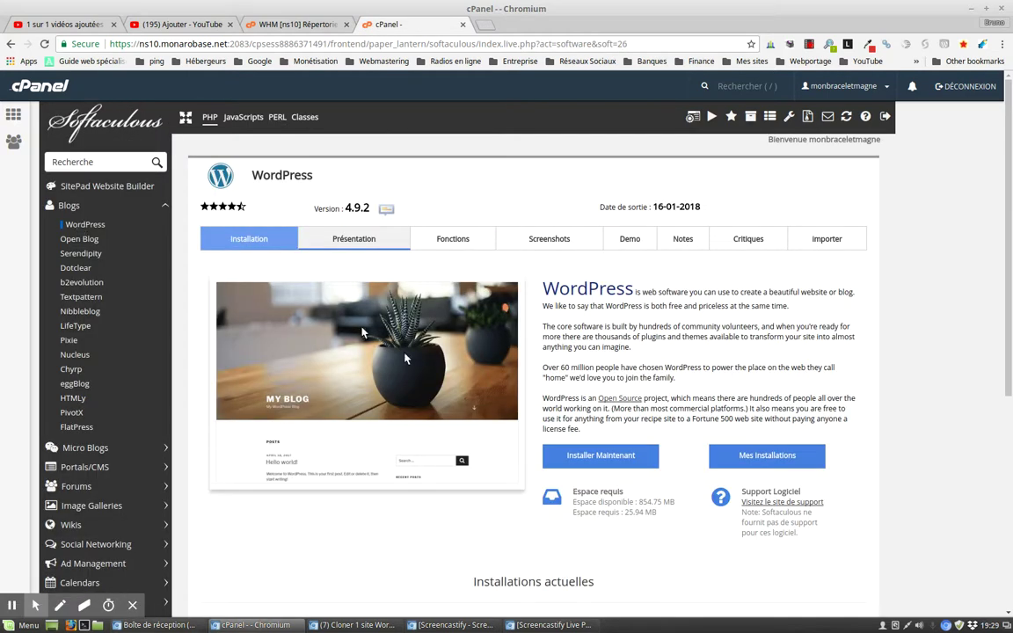
click(593, 456)
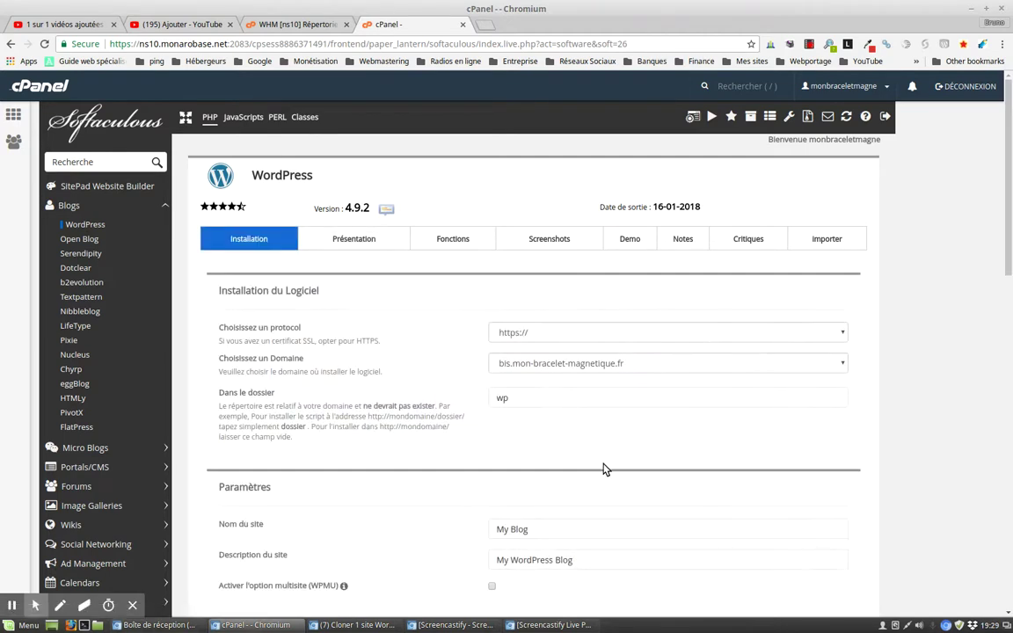
scroll(552, 289, down, 1)
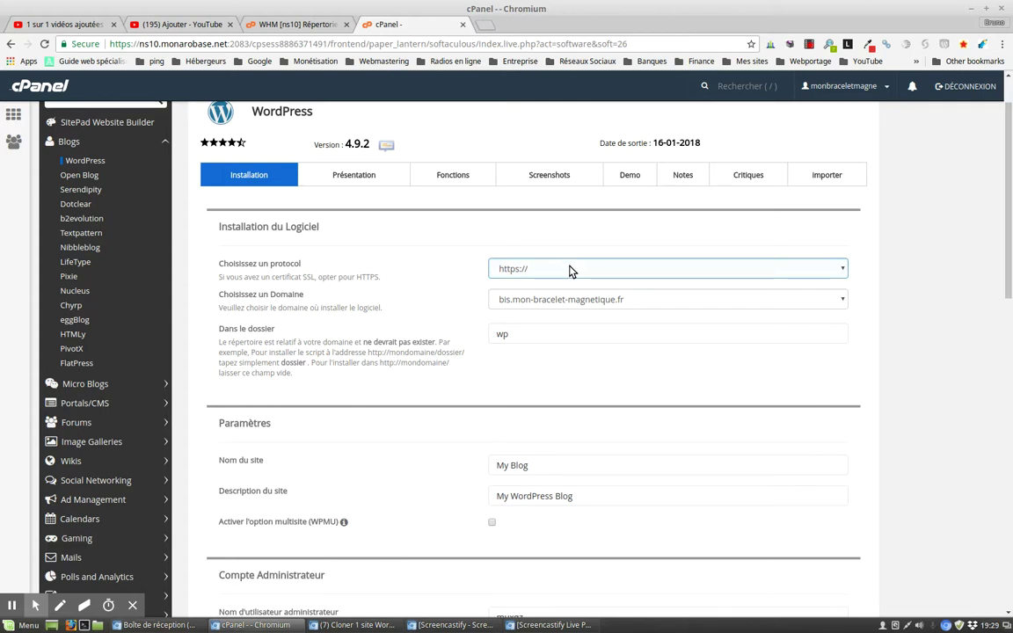
click(570, 268)
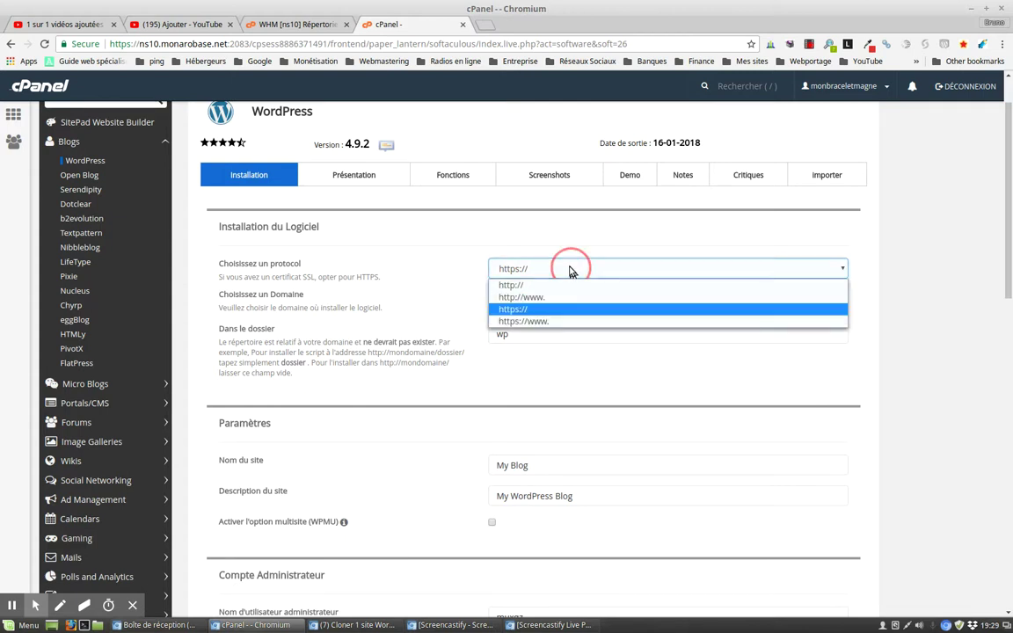
click(564, 322)
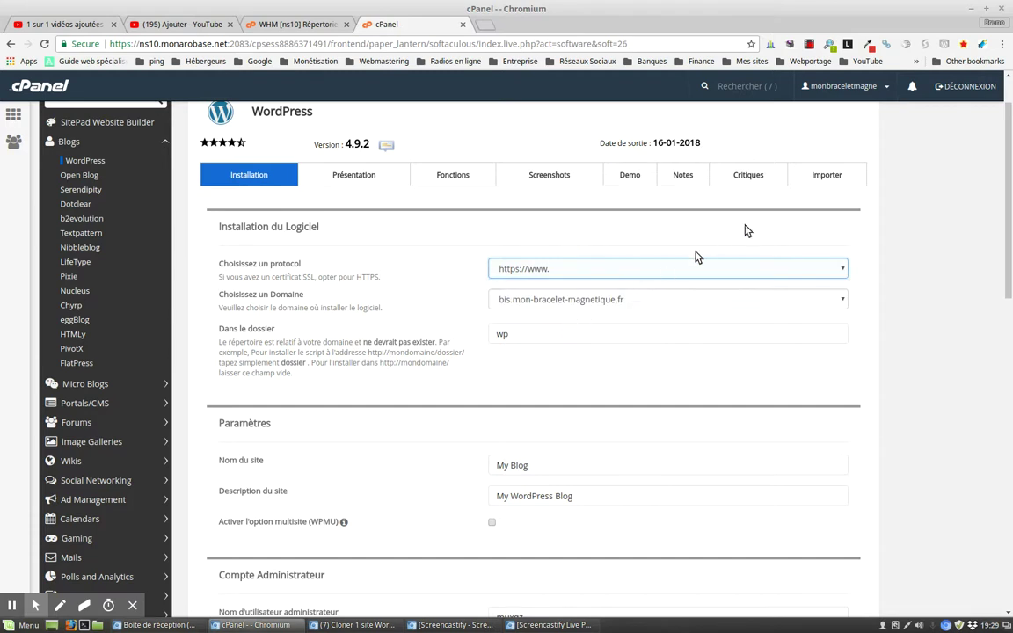
click(547, 300)
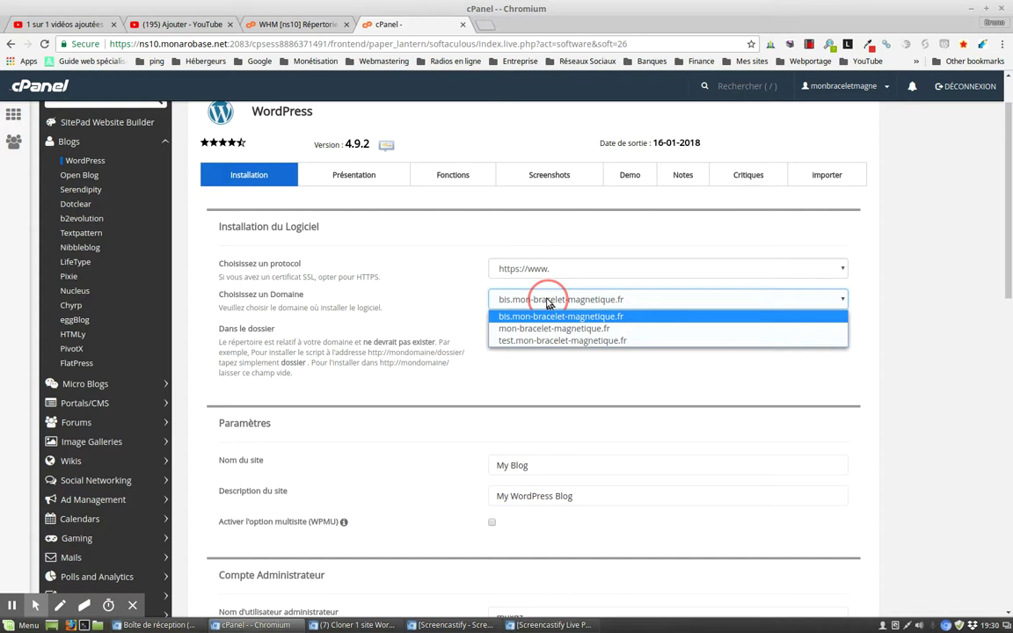
click(547, 302)
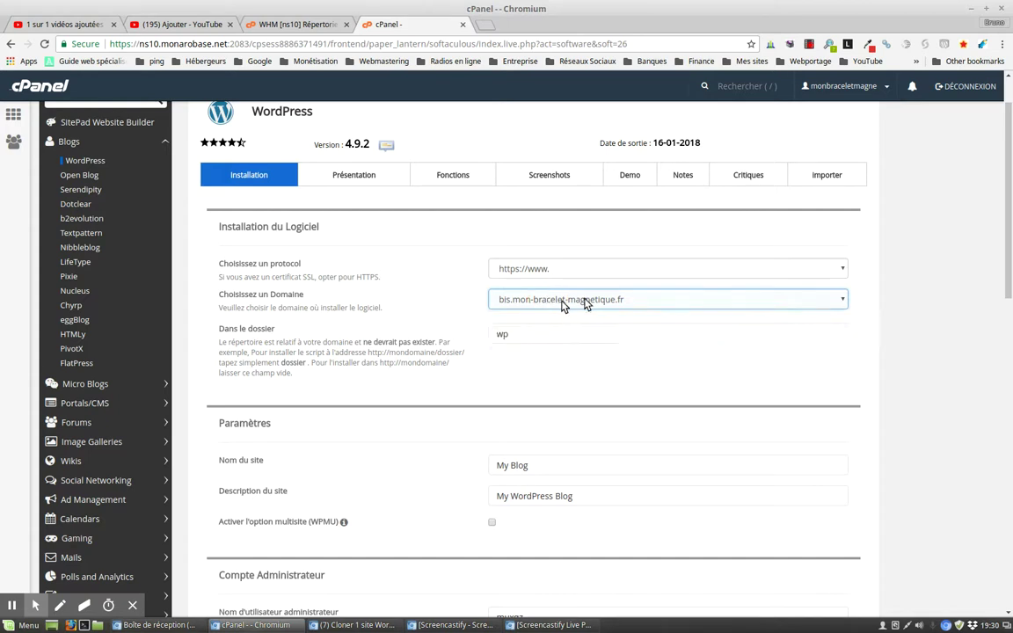
Replace the installation folder entry wp with sous-dossier and erase characters from the end of the entry
click(555, 335)
scroll(556, 335, down, 2)
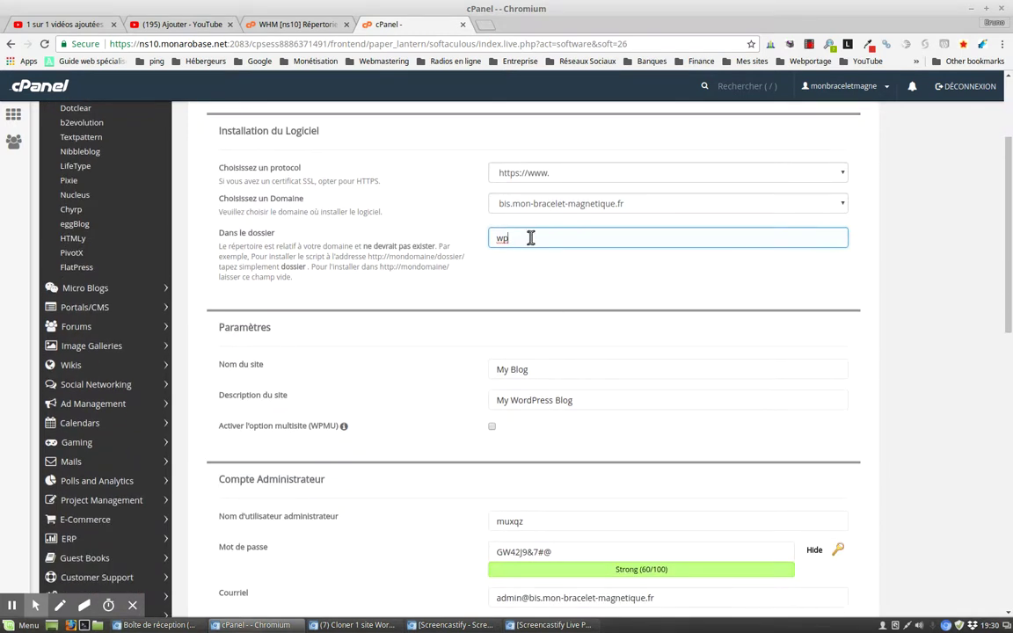
click(504, 241)
double_click(504, 241)
text(sous-)
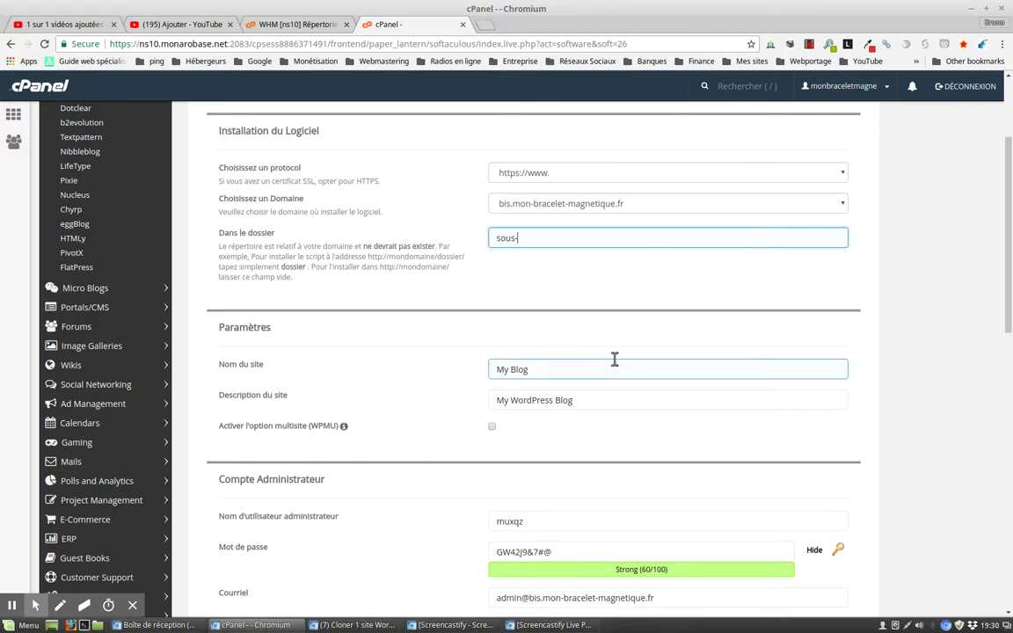
text(dossier)
key(BackSpace)
key(BackSpace)
key(BackSpace)
key(BackSpace)
key(BackSpace)
Review the site name, description, administrator account, language and plugin settings in the WordPress installation form
triple_click(614, 359)
scroll(606, 325, down, 3)
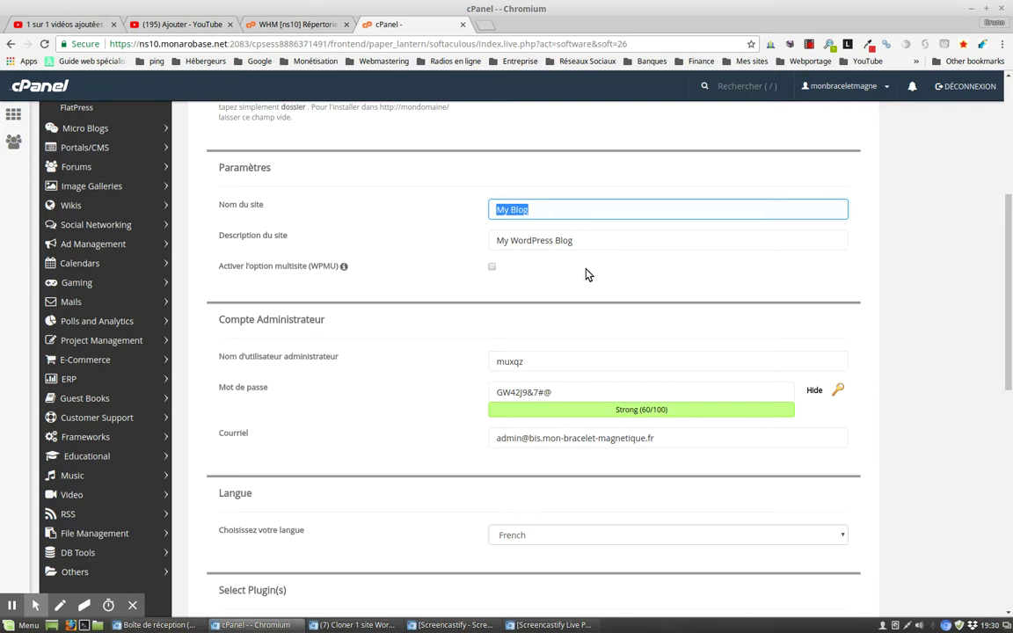
scroll(494, 288, down, 1)
scroll(494, 291, down, 1)
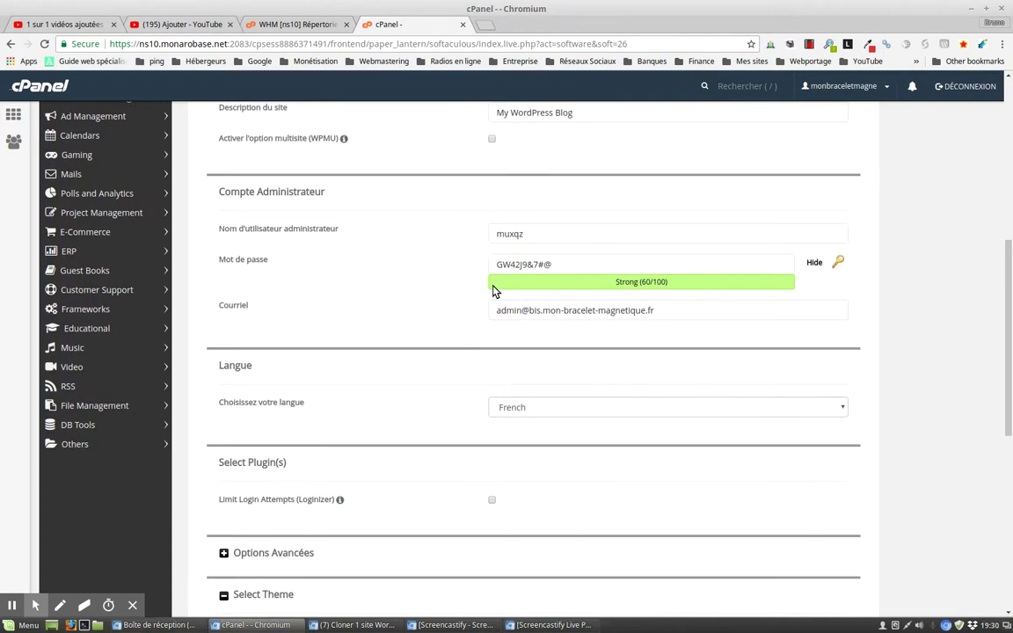
scroll(311, 173, down, 1)
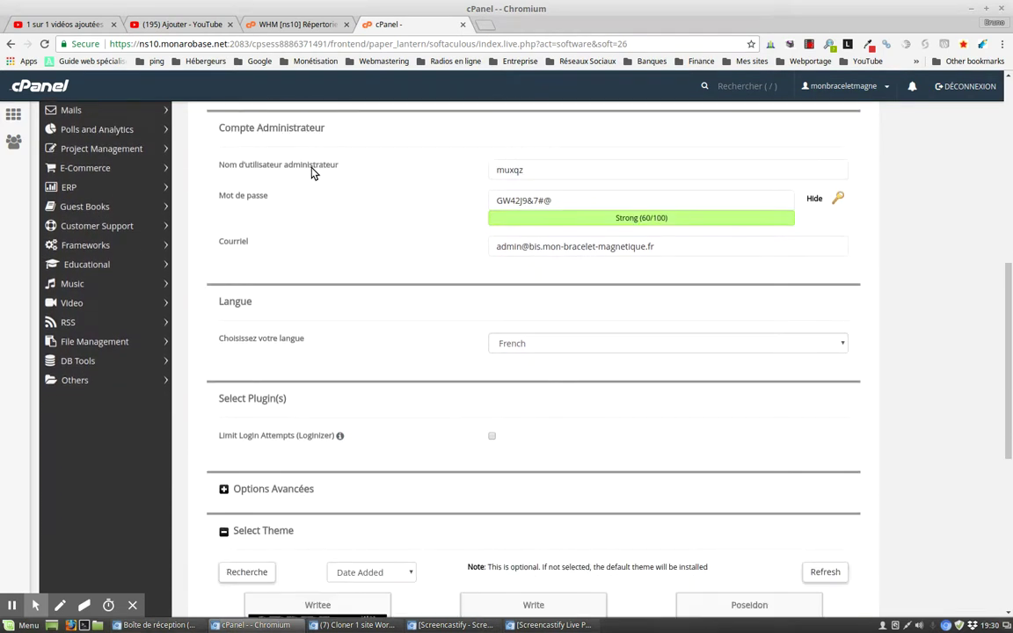
click(574, 168)
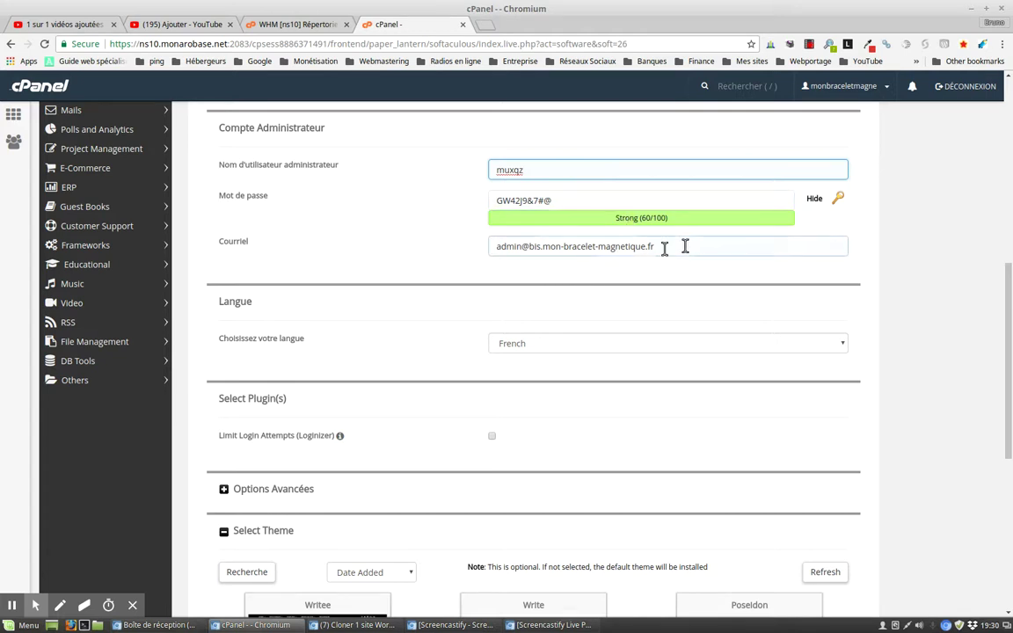
scroll(544, 246, down, 1)
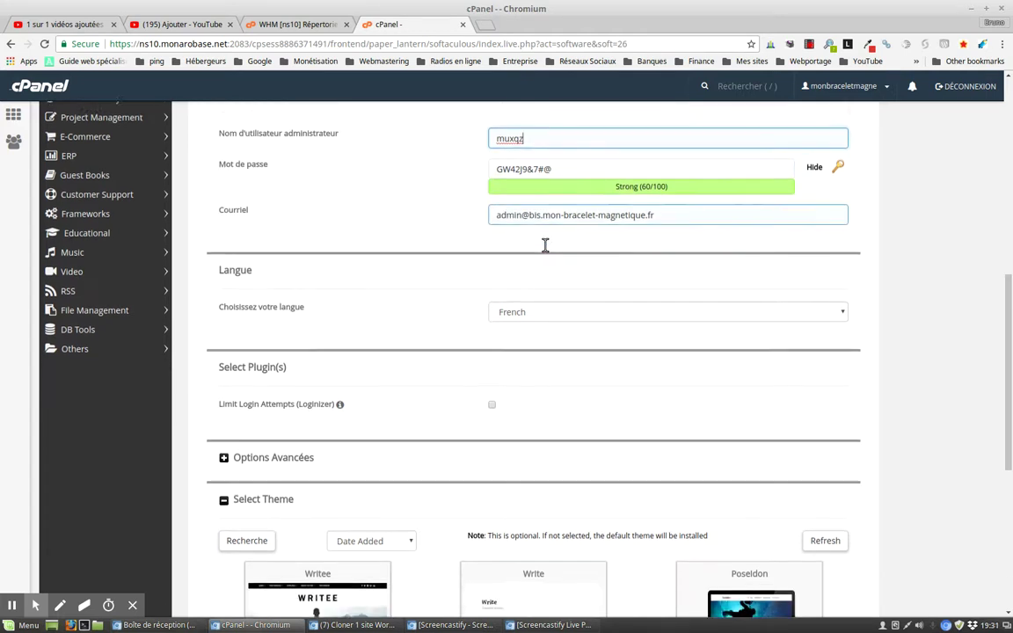
scroll(545, 249, down, 1)
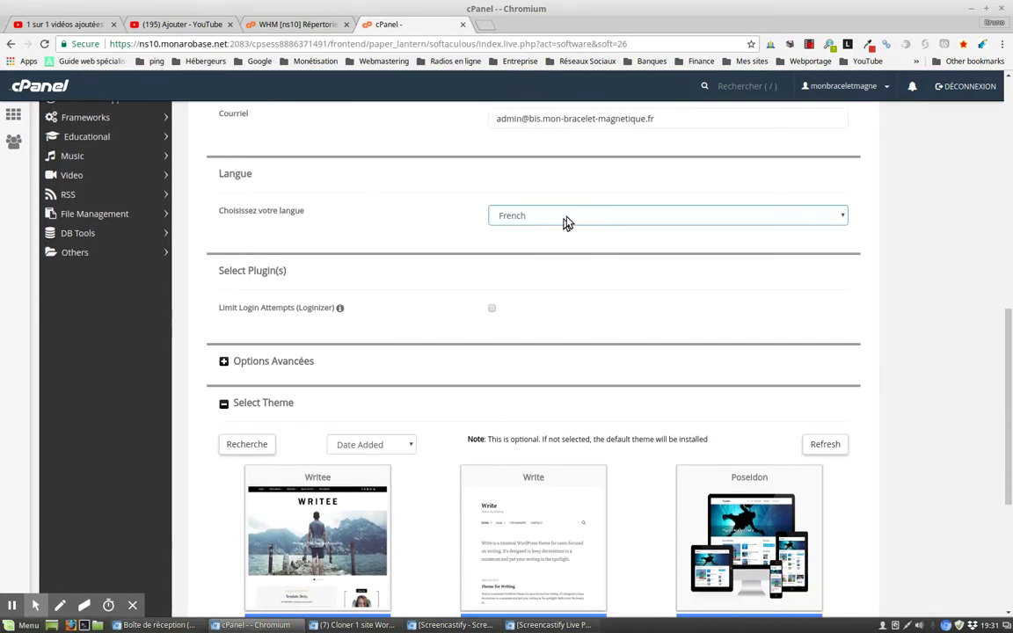
scroll(549, 220, down, 1)
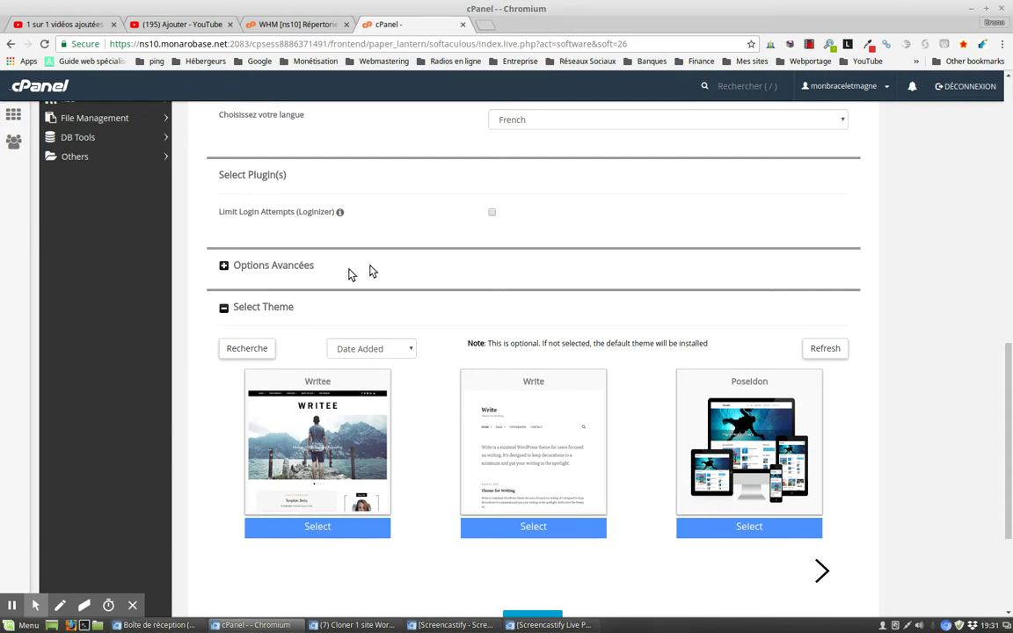
Expand the advanced options, review the database name and prefix, and enable Mise à niveau automatique
click(278, 274)
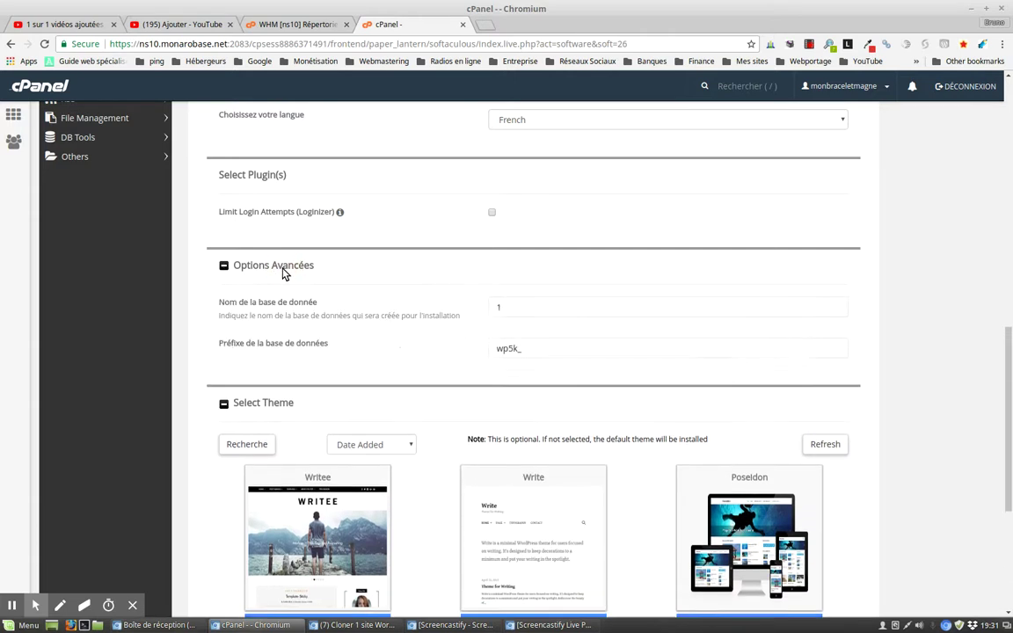
scroll(281, 273, down, 1)
scroll(282, 273, down, 2)
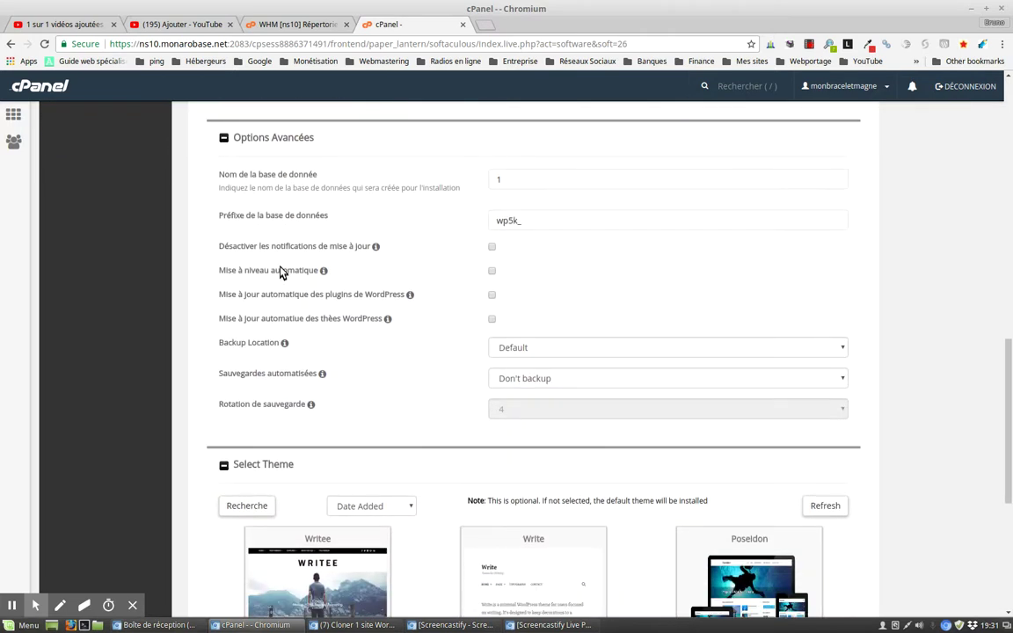
click(518, 184)
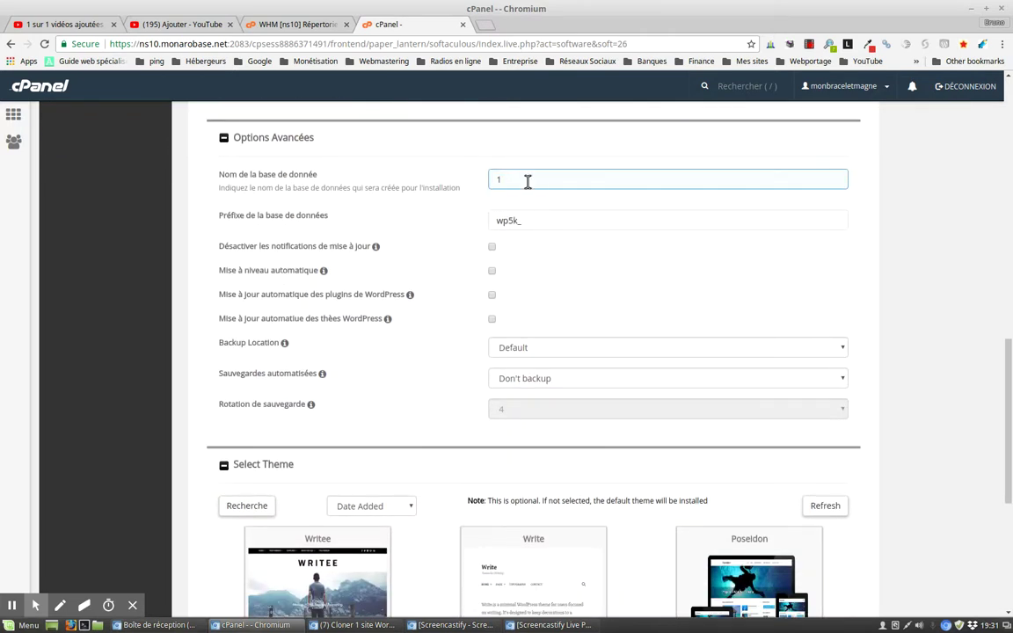
click(528, 216)
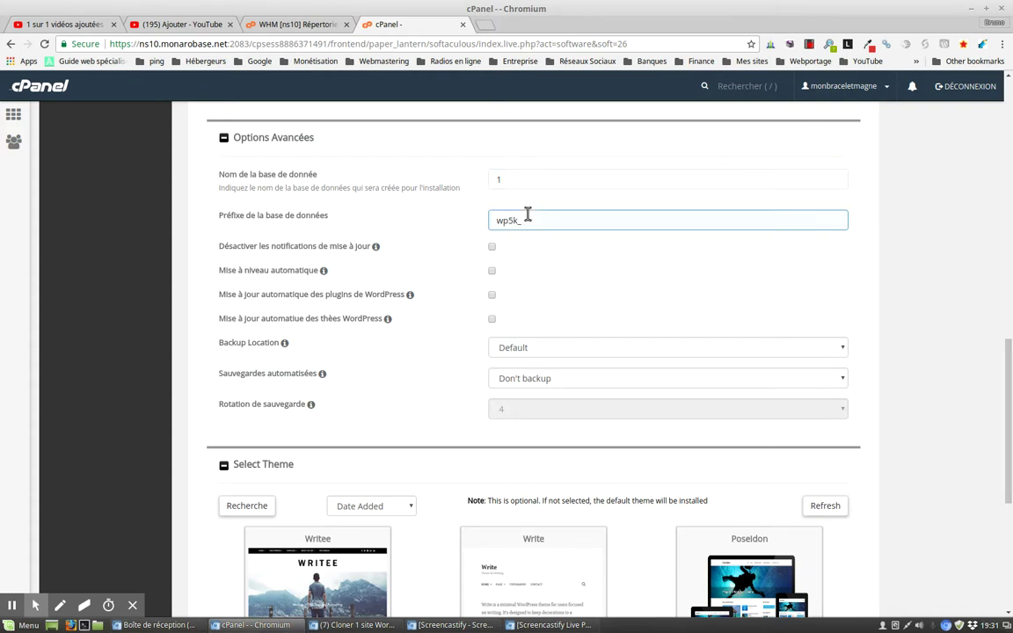
click(520, 240)
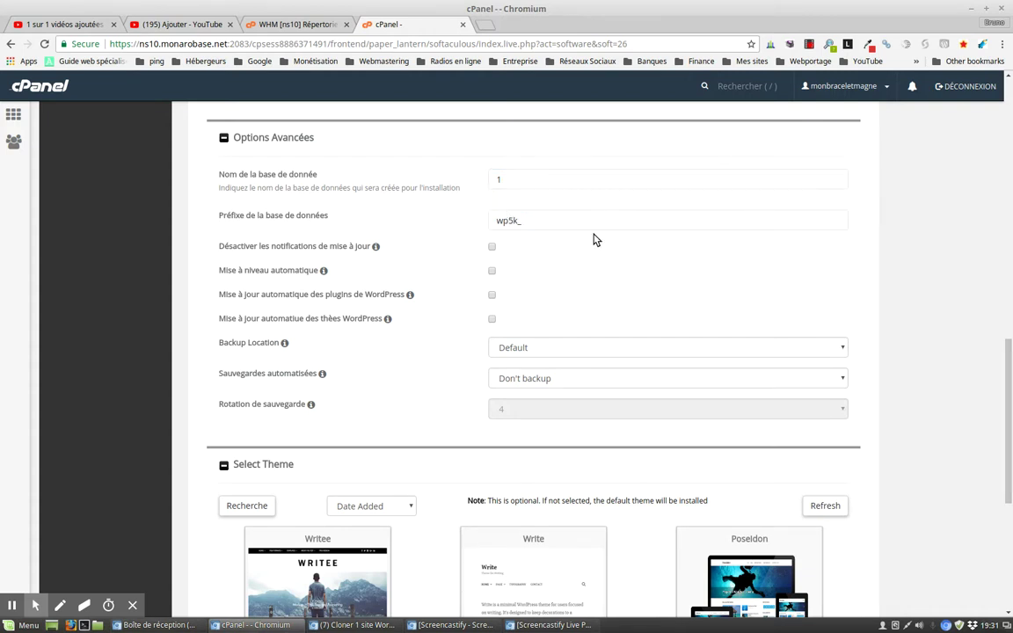
click(494, 270)
Set the backup location in the advanced options to Dropbox
scroll(343, 326, down, 1)
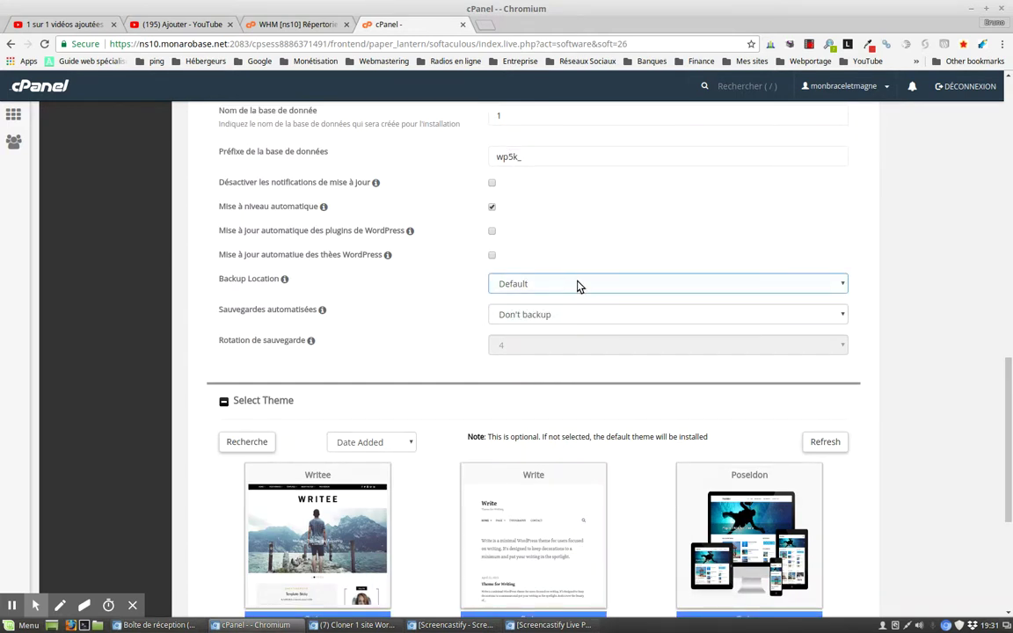
scroll(591, 288, down, 1)
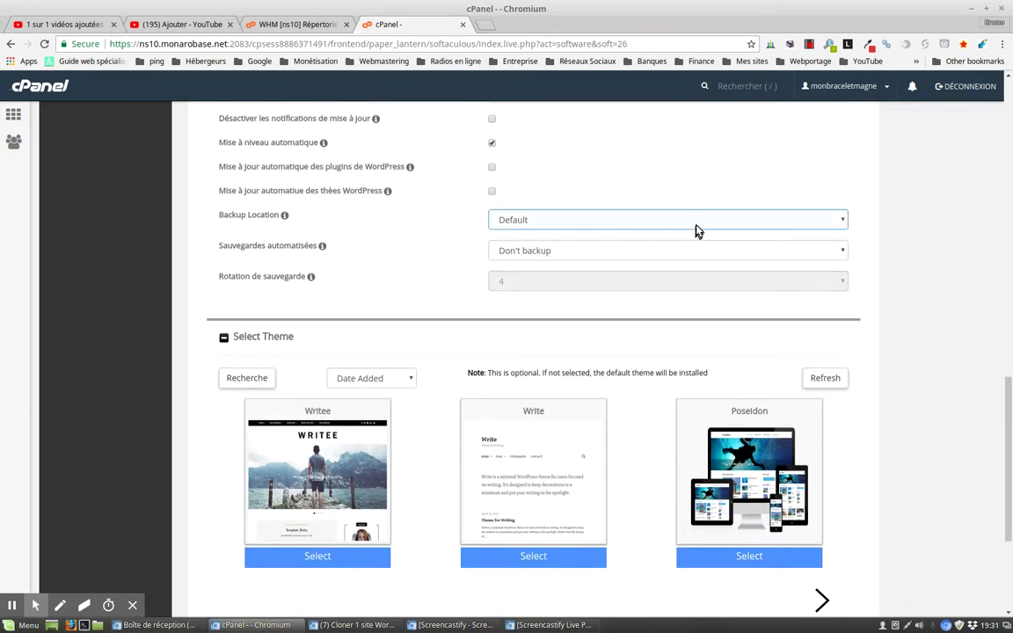
click(695, 222)
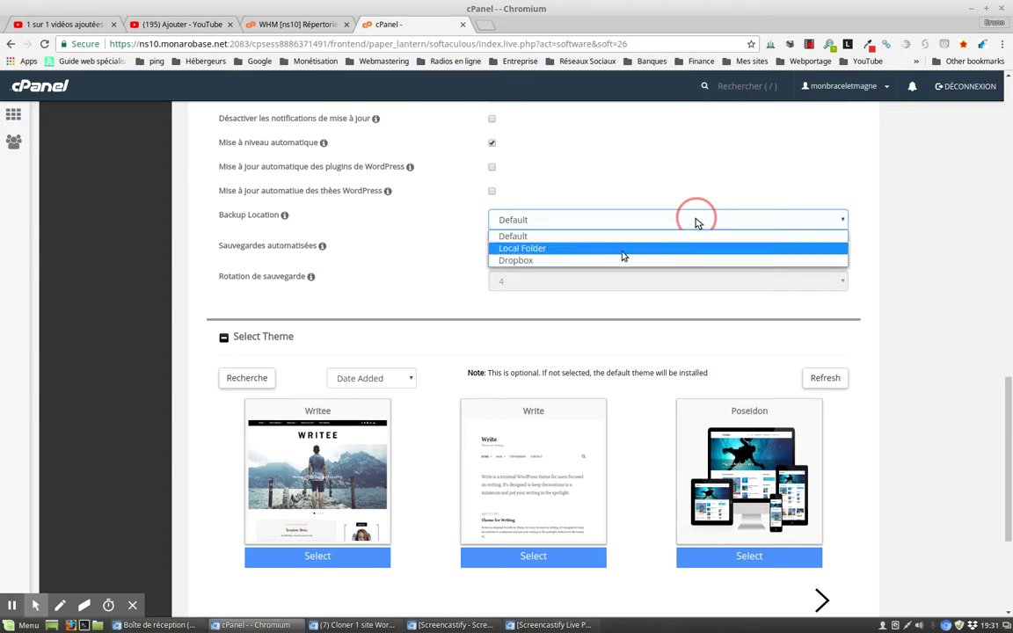
click(549, 262)
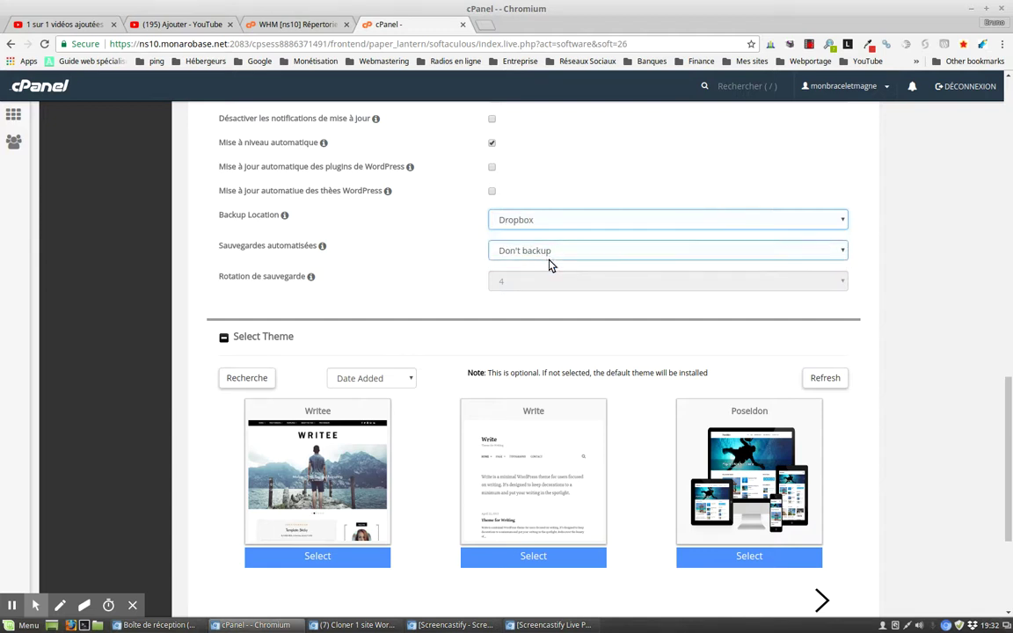
Set the automated backups to Once a day after trying the Custom schedule and checking the other frequencies
click(603, 253)
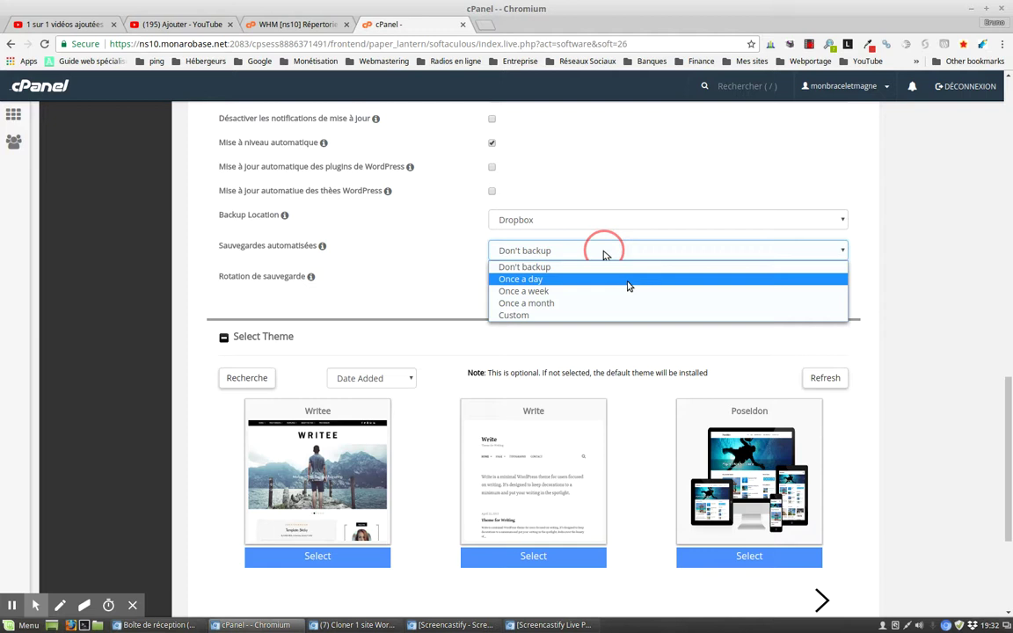
click(567, 315)
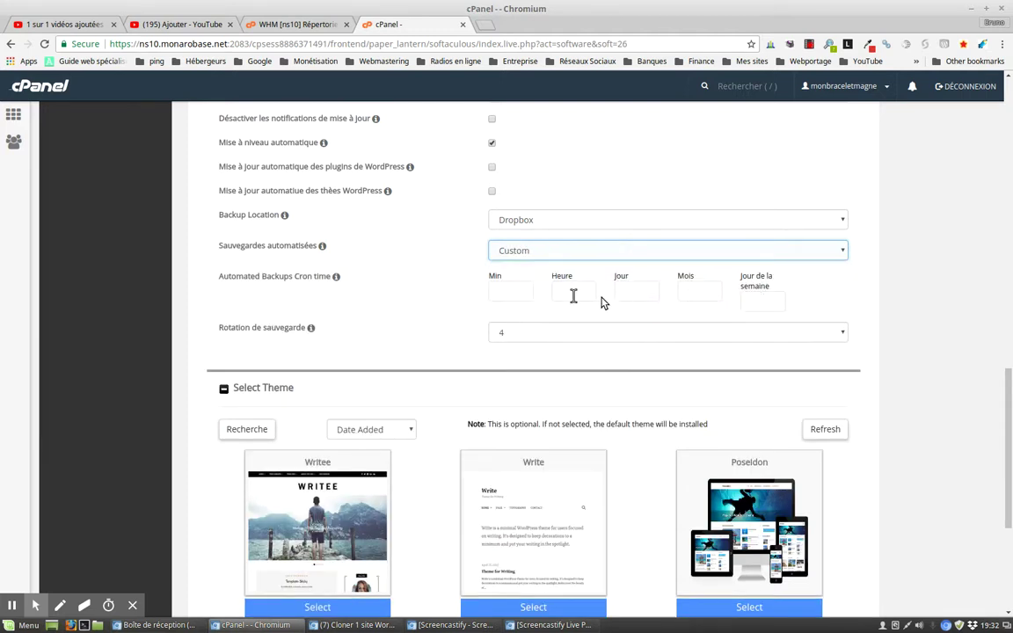
click(603, 252)
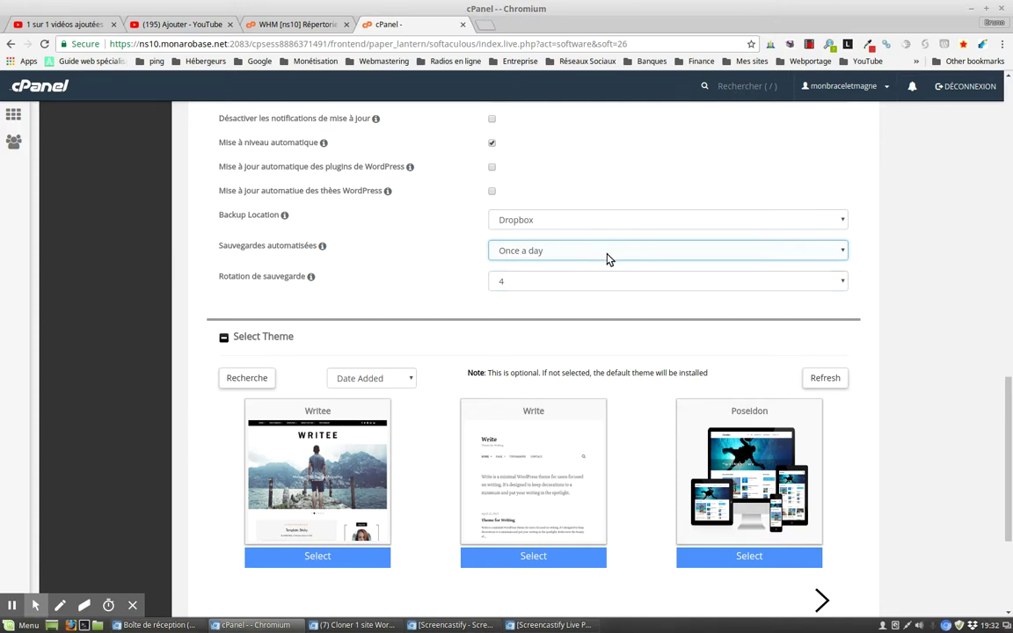
click(606, 255)
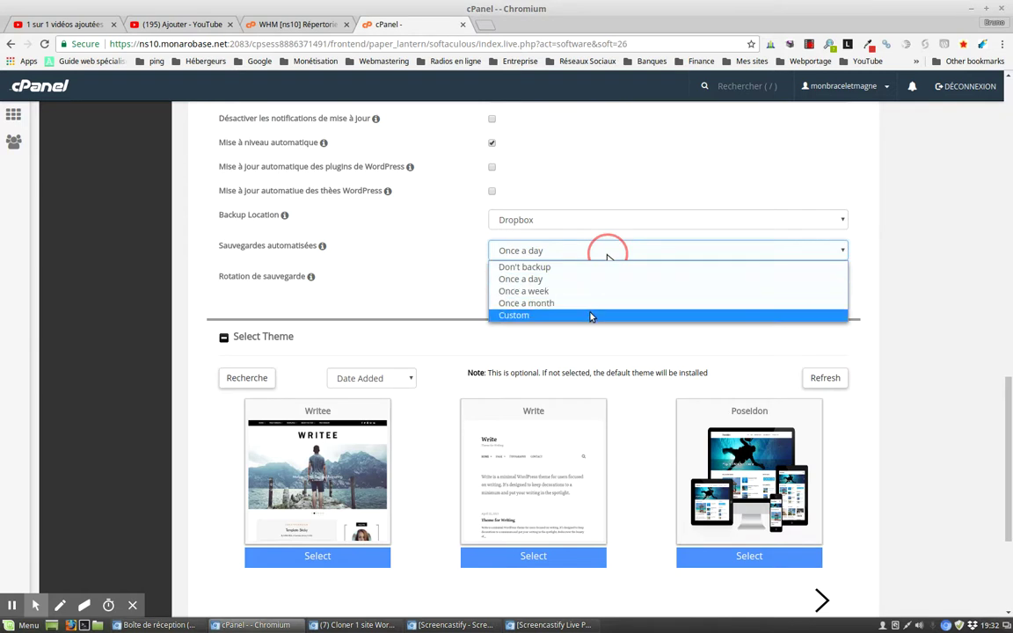
click(642, 252)
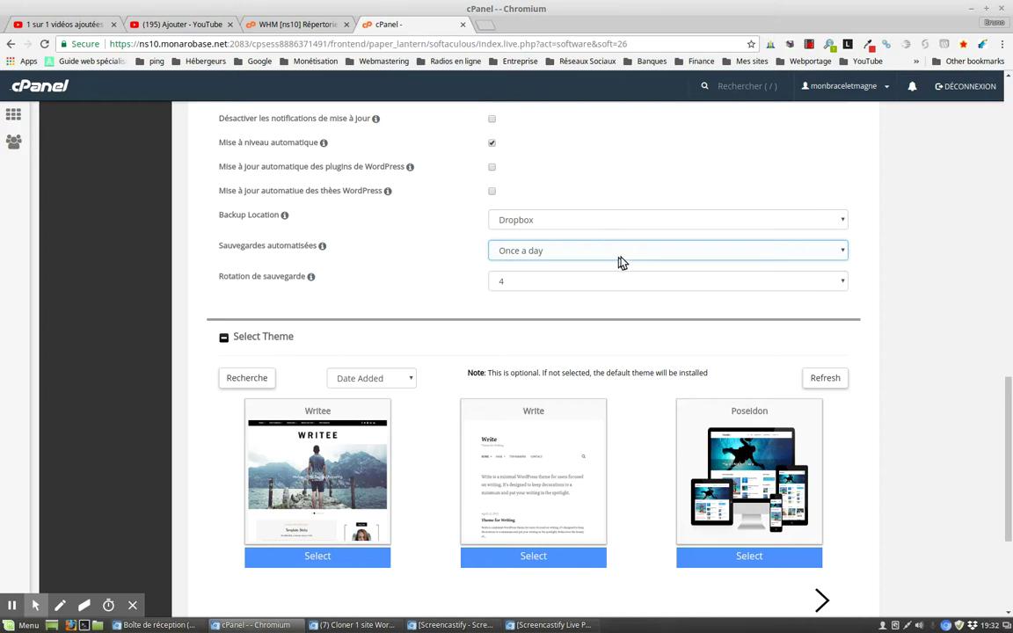
click(623, 252)
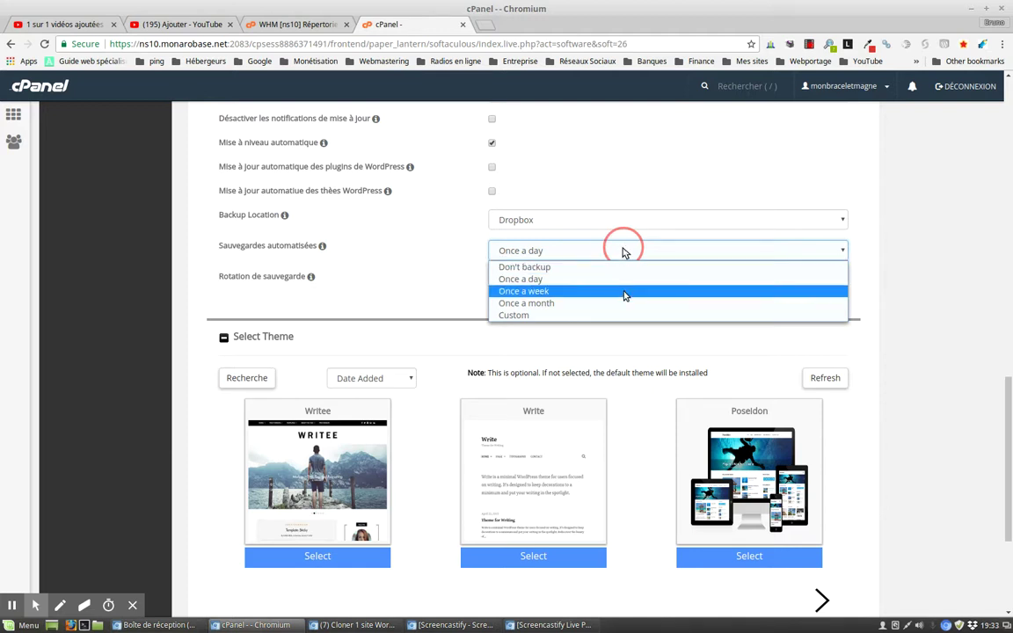
click(626, 251)
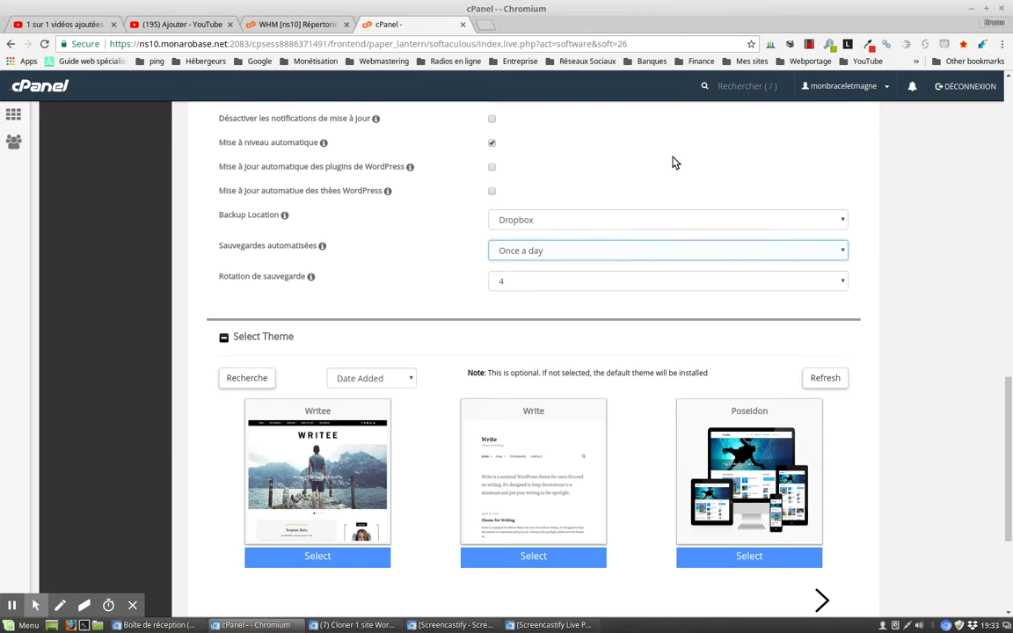
Set the backup rotation (Rotation de sauvegarde) to 10
click(558, 281)
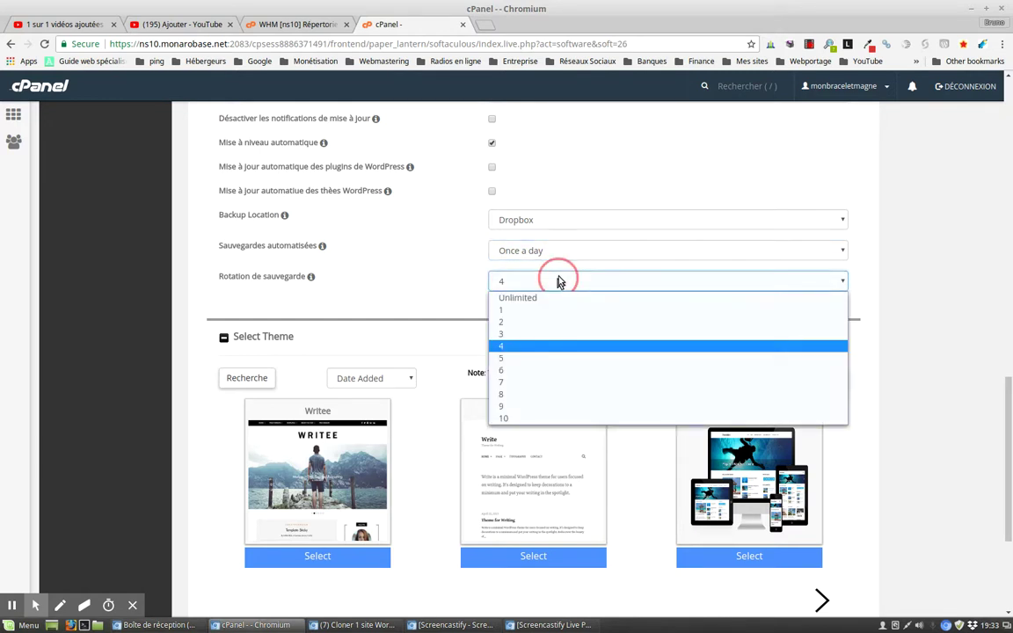
click(555, 419)
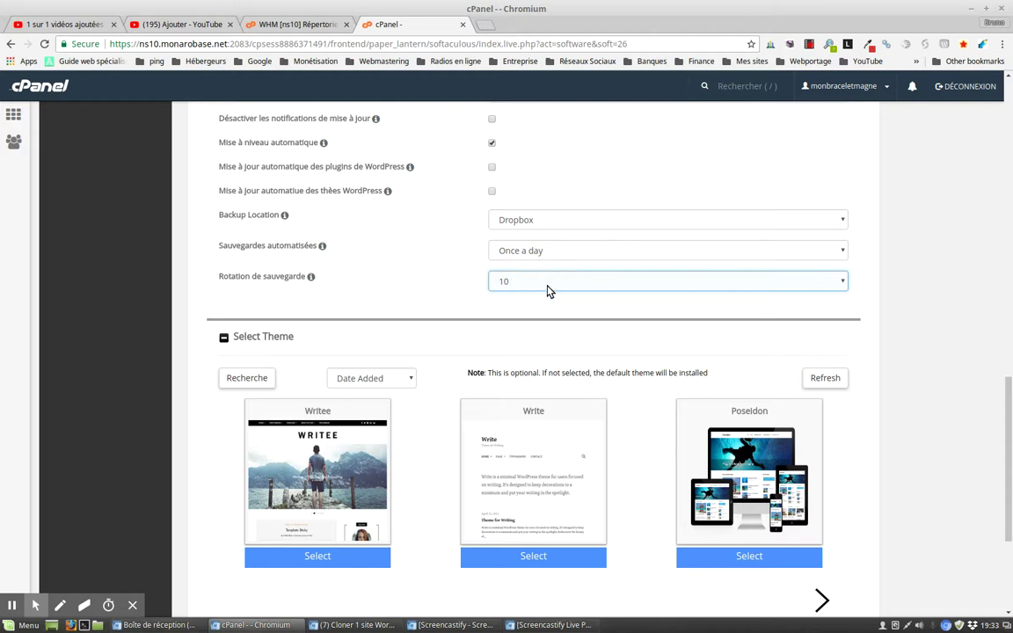
Leave the optional theme unselected, go to the field for e-mailing the installation details, and run the WordPress installation
scroll(543, 294, down, 3)
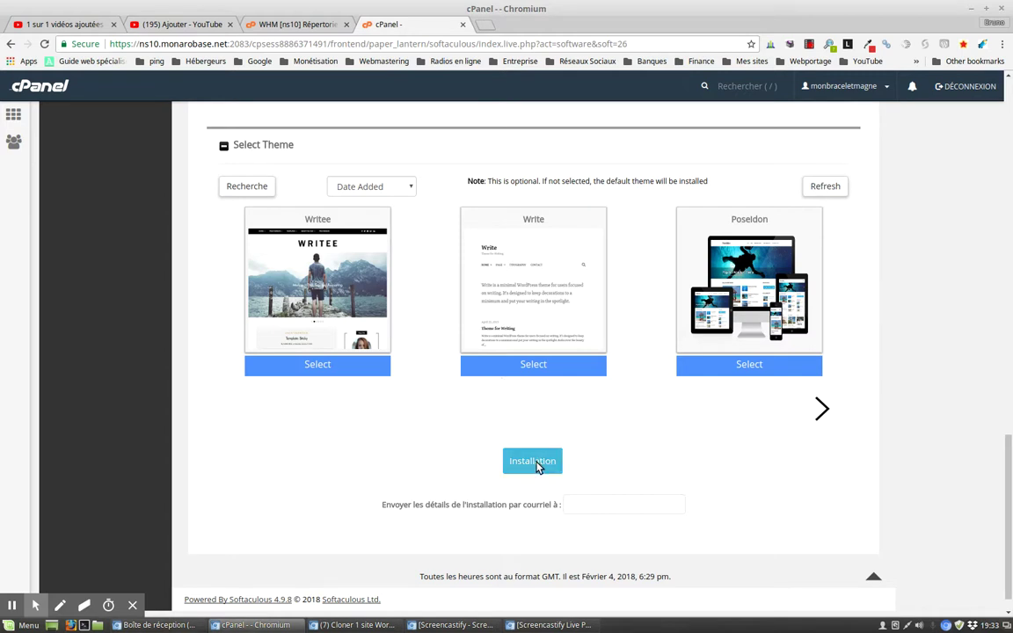
scroll(563, 466, down, 1)
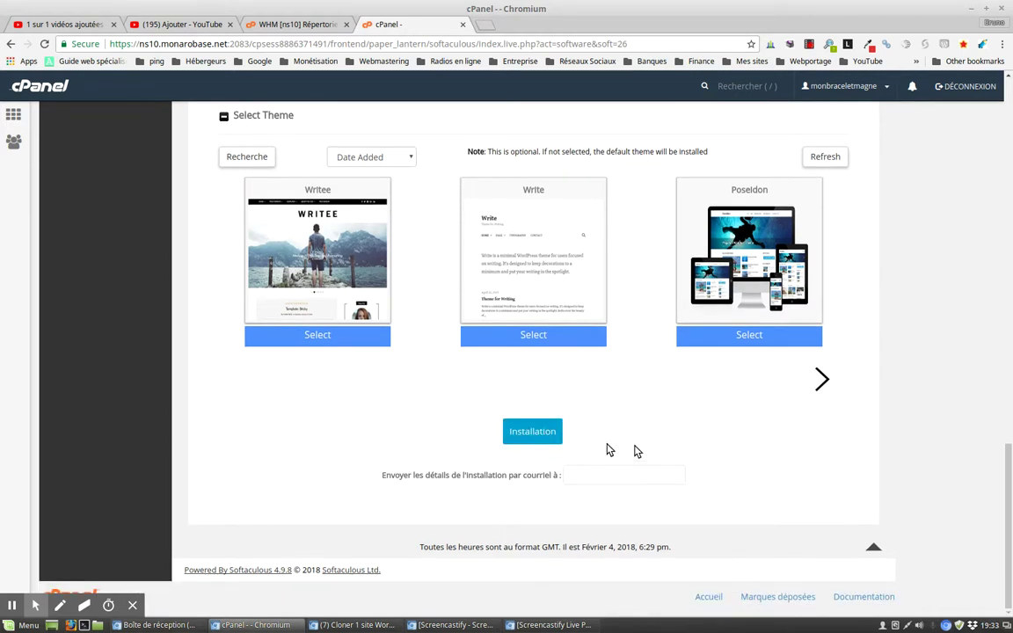
click(582, 475)
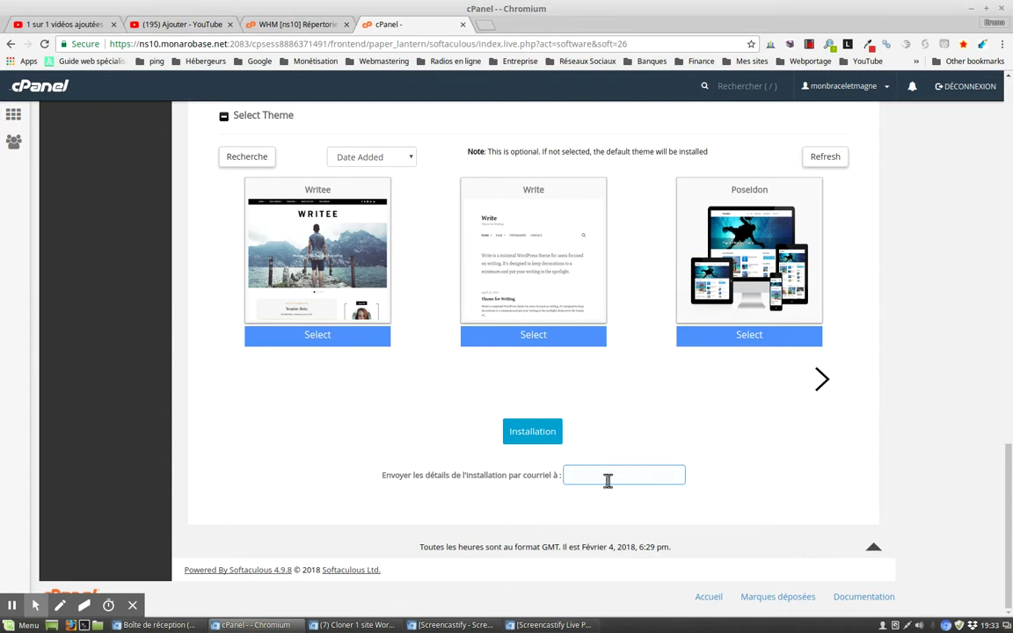
click(583, 475)
click(532, 432)
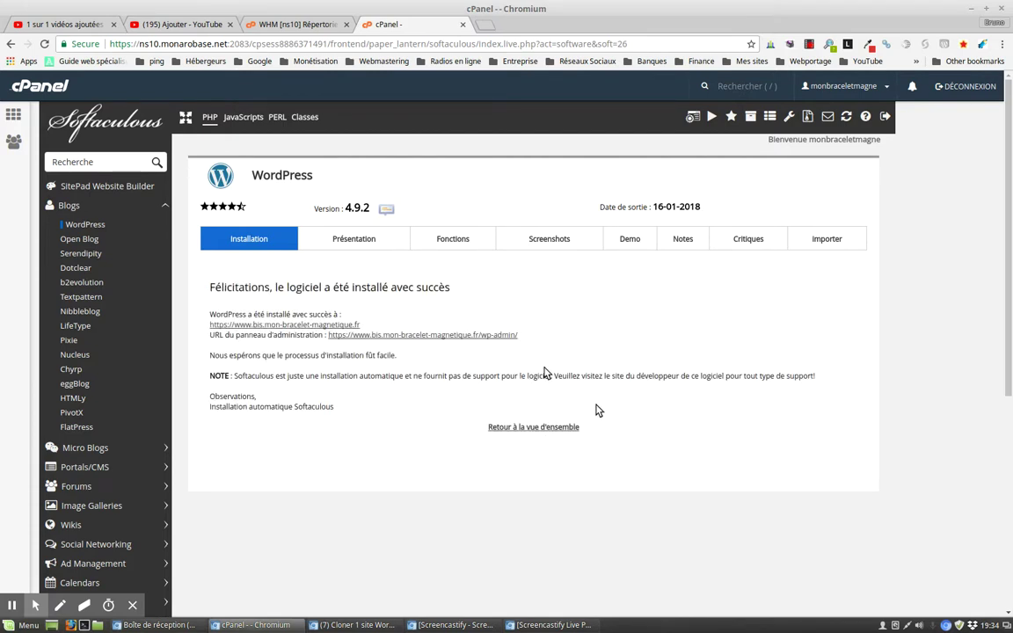
click(231, 325)
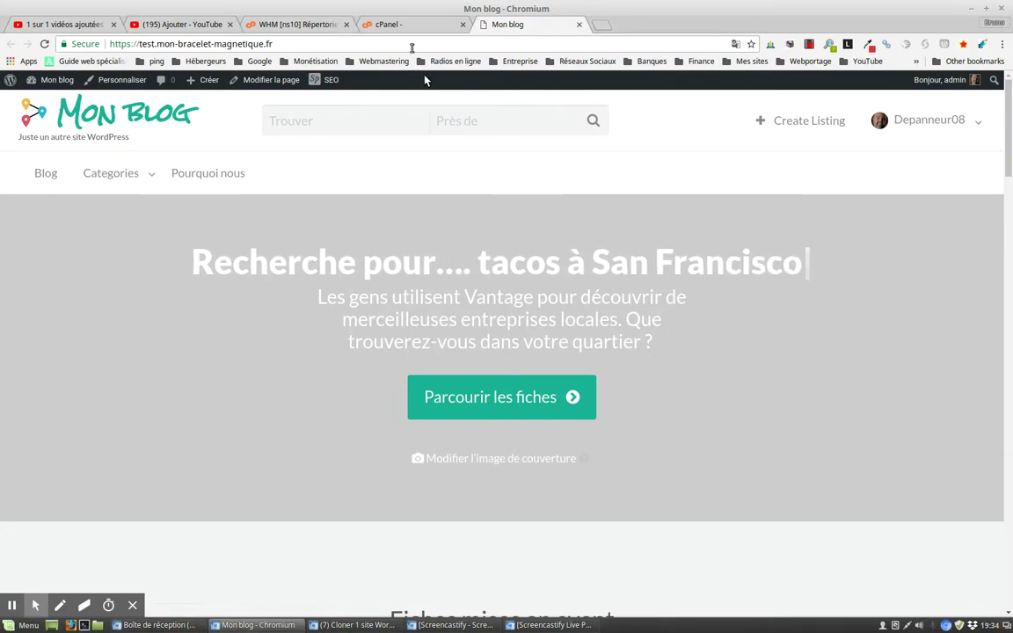
click(411, 25)
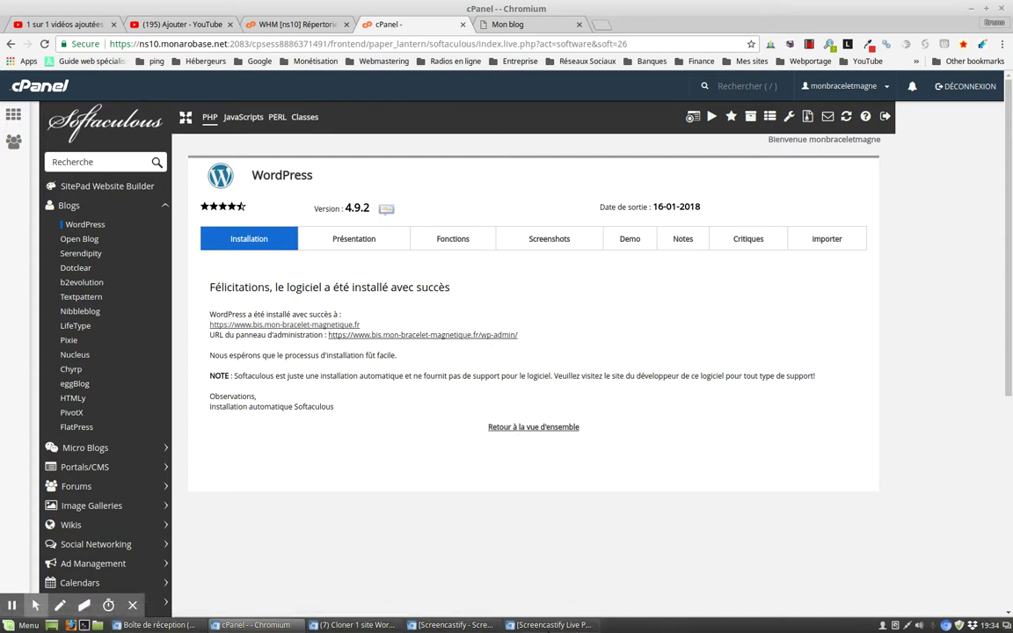
click(550, 625)
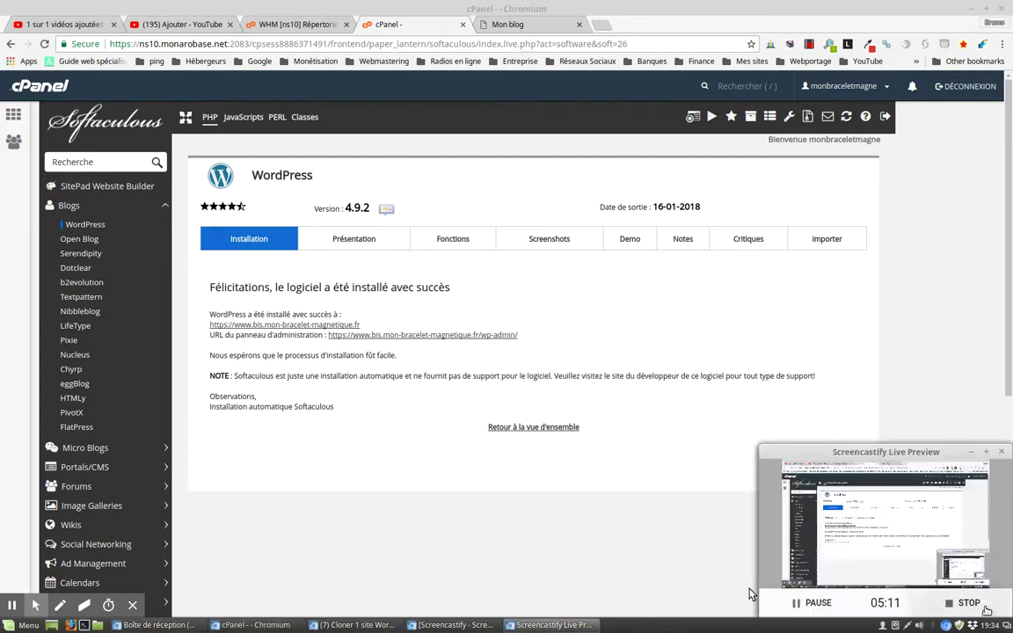